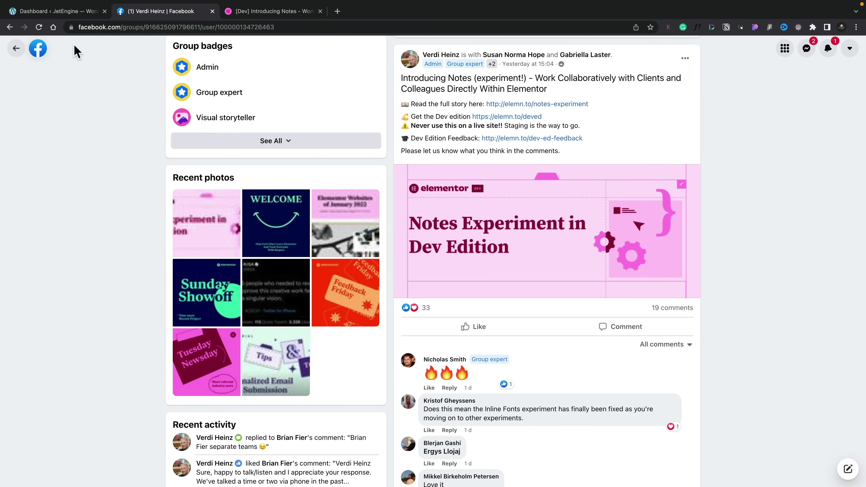
Step: Switch from the Facebook Notes post to the JetEngine WordPress admin Dashboard
{"action": "left_click", "coordinate": [63, 12]}
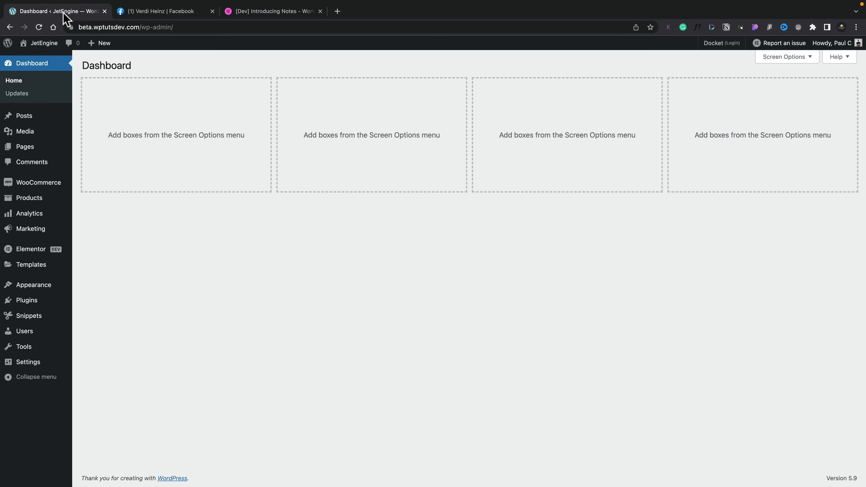
Step: In Elementor Settings' Experiments tab, confirm the Notes experiment is Active
{"action": "mouse_move", "coordinate": [36, 252]}
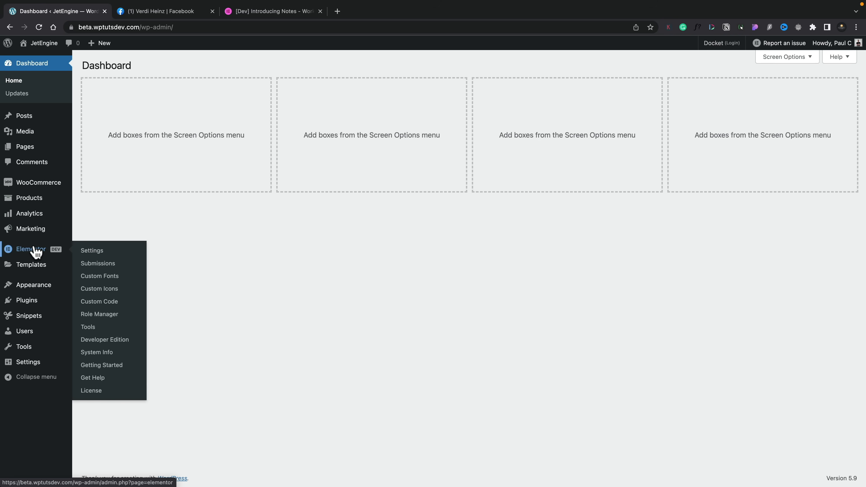
{"action": "left_click", "coordinate": [89, 252]}
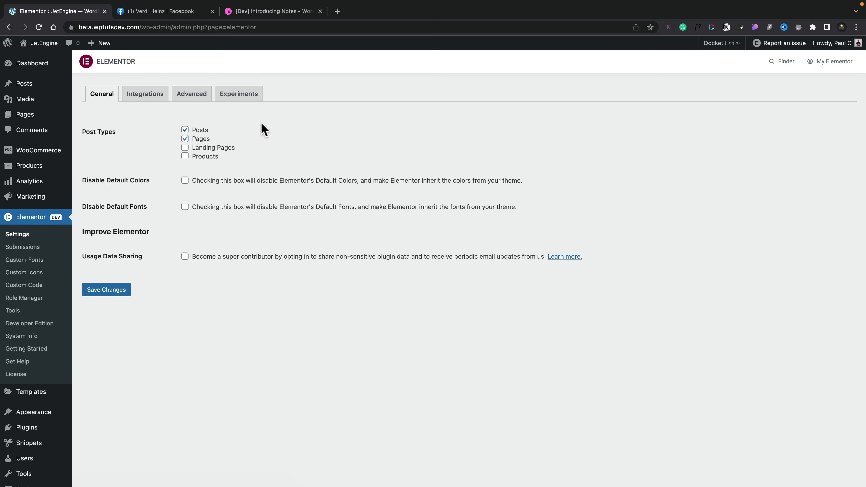
{"action": "left_click", "coordinate": [239, 99]}
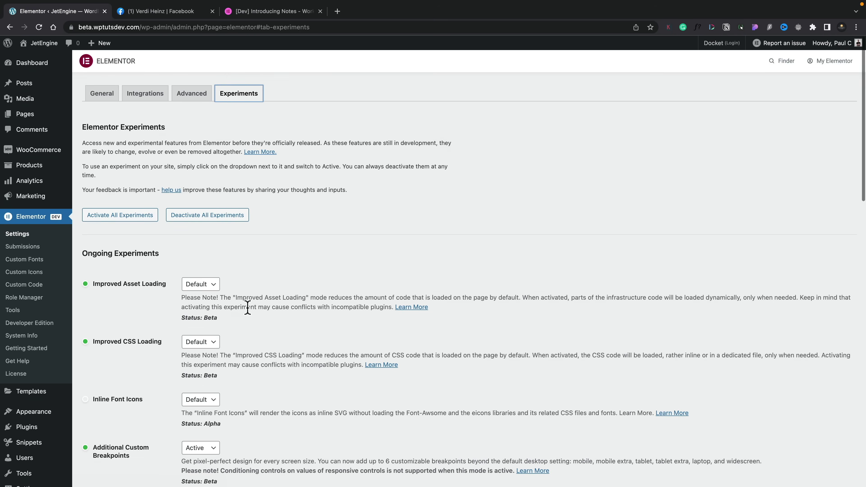
{"action": "scroll", "coordinate": [247, 303], "scroll_direction": "down", "scroll_amount": 8}
{"action": "scroll", "coordinate": [250, 313], "scroll_direction": "down", "scroll_amount": 2}
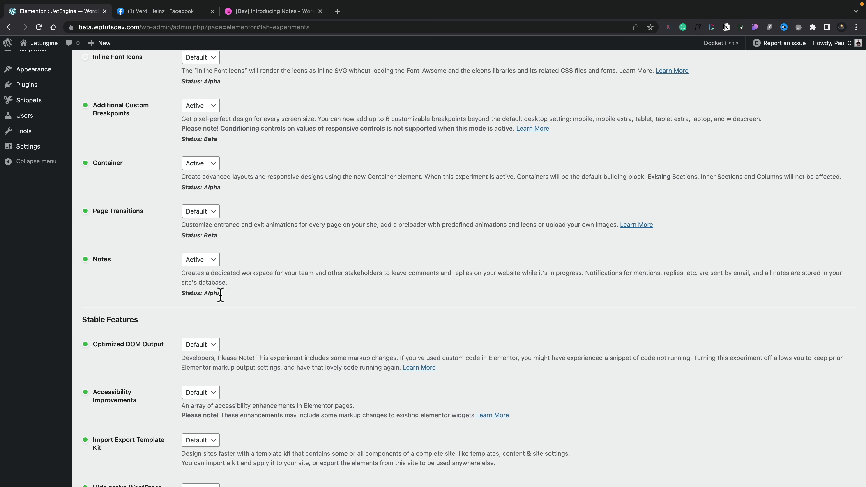
Step: Return to the top of the settings and open the site's front-end homepage
{"action": "scroll", "coordinate": [128, 306], "scroll_direction": "up", "scroll_amount": 10}
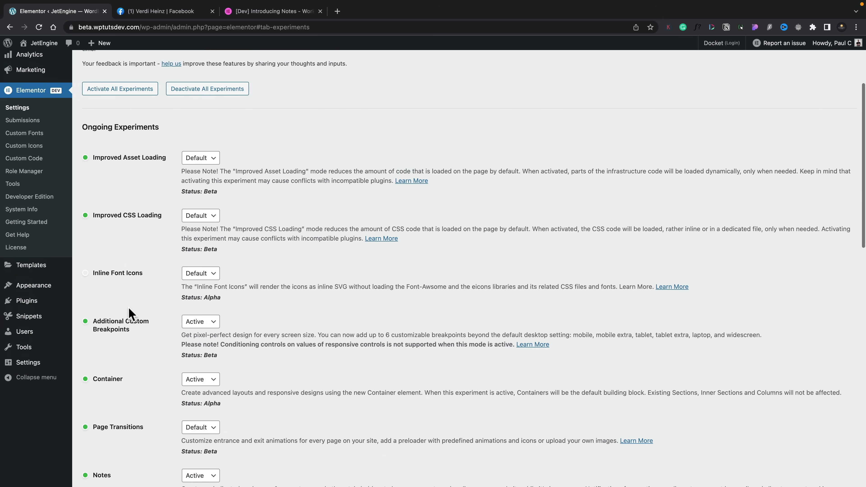
{"action": "scroll", "coordinate": [127, 307], "scroll_direction": "up", "scroll_amount": 4}
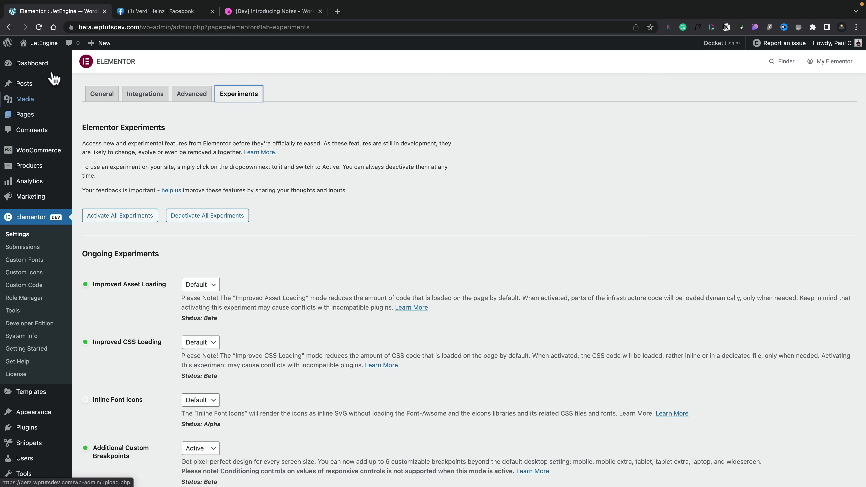
{"action": "mouse_move", "coordinate": [41, 49]}
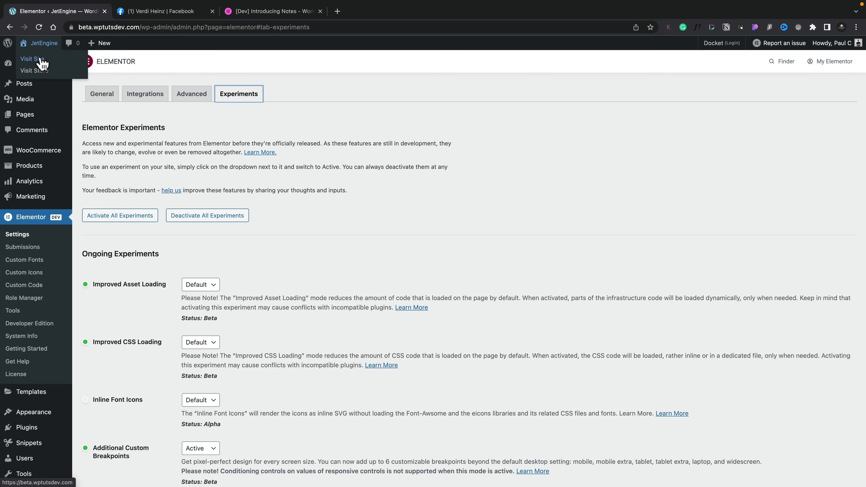
{"action": "left_click", "coordinate": [39, 59], "text": "super"}
Step: On the homepage, open the Notes panel, move it down, and read 'Background image needed!'
{"action": "left_click", "coordinate": [156, 11]}
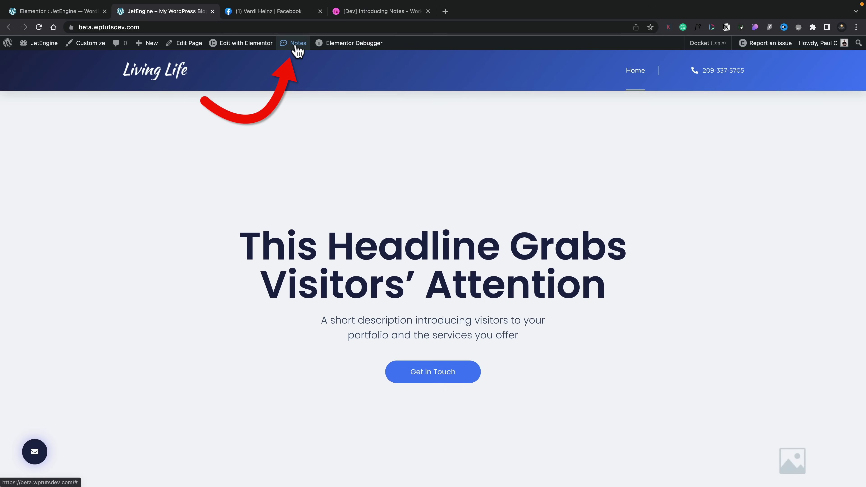
{"action": "left_click", "coordinate": [297, 51]}
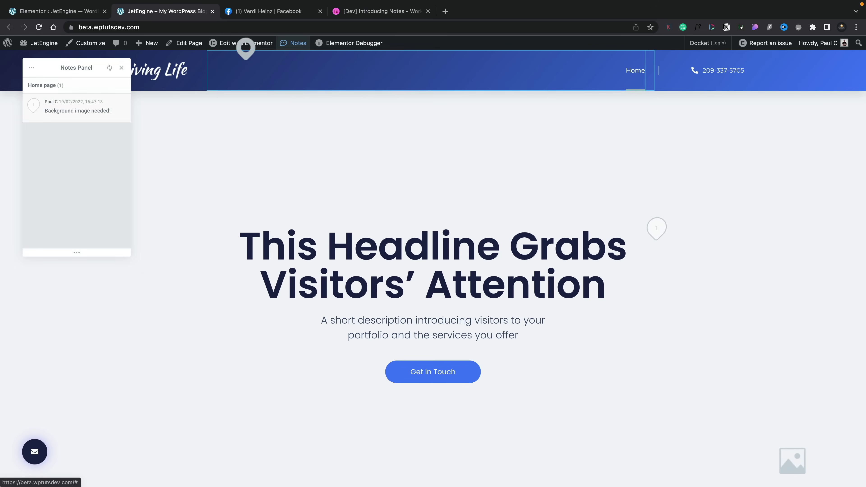
{"action": "left_click_drag", "start_coordinate": [68, 67], "coordinate": [108, 156]}
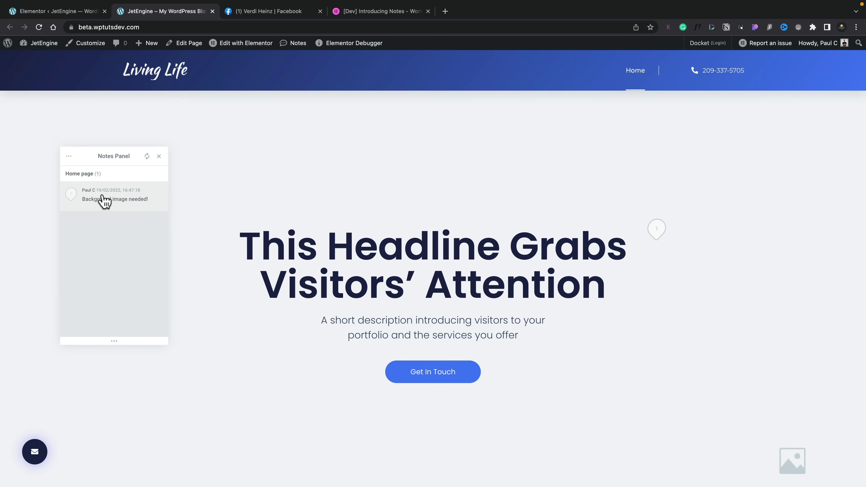
{"action": "left_click", "coordinate": [103, 197]}
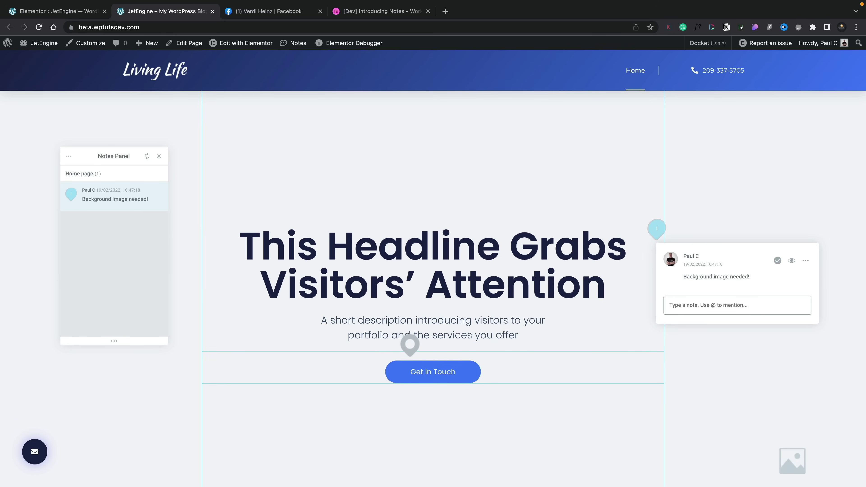
Step: Post the note 'Change button shape & colour!' pinned beside the Get In Touch button
{"action": "left_click", "coordinate": [404, 359]}
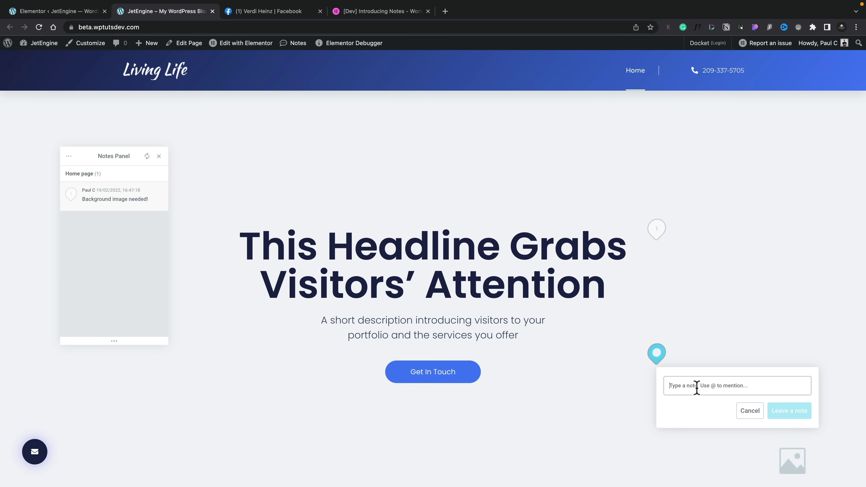
{"action": "type", "text": "Change button shape & colour!"}
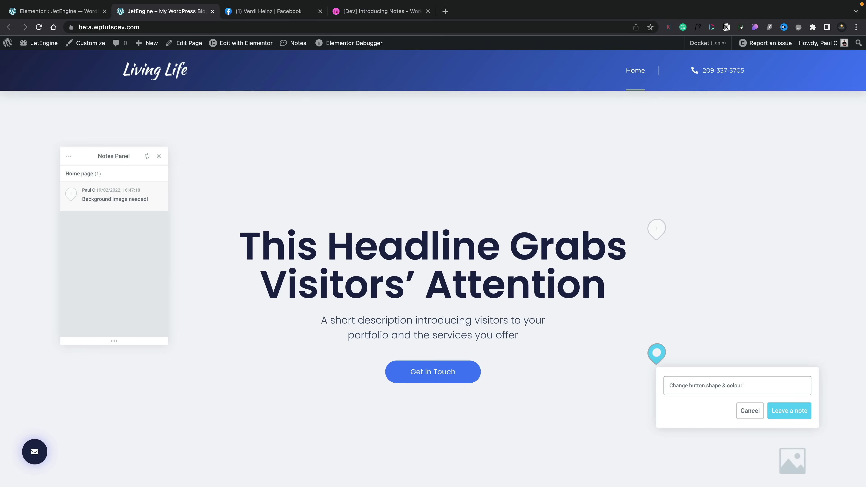
{"action": "left_click", "coordinate": [793, 410]}
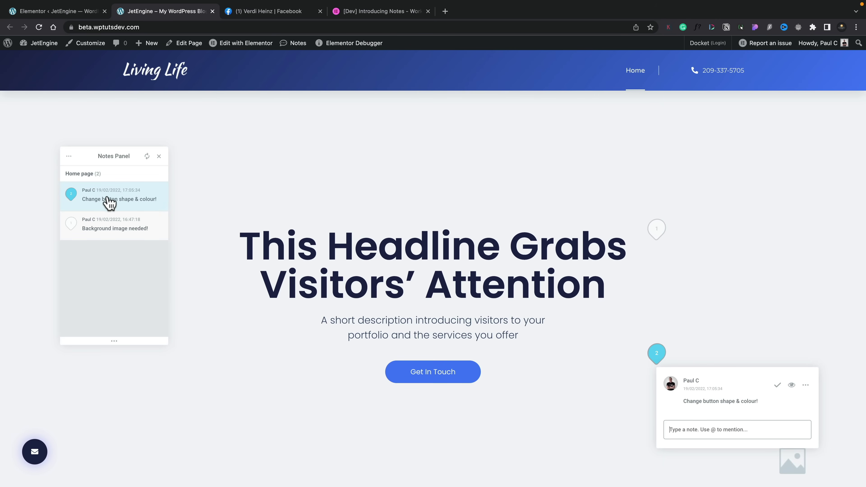
{"action": "left_click_drag", "start_coordinate": [116, 156], "coordinate": [102, 130]}
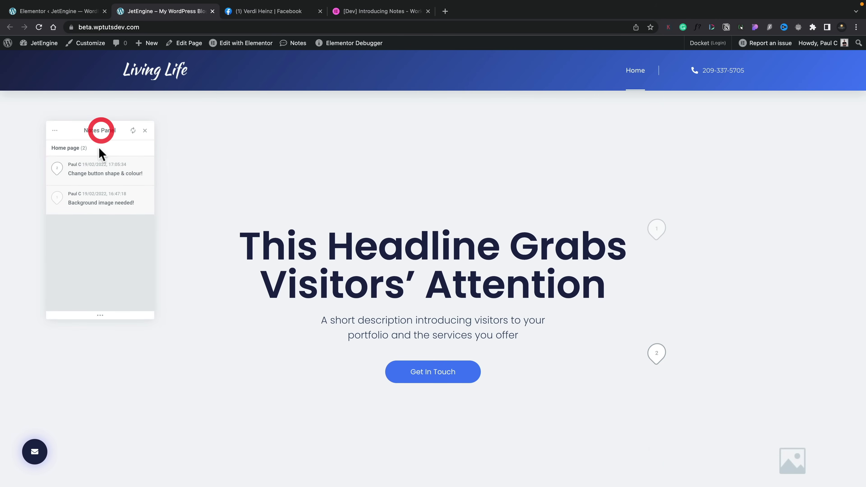
Step: Switch between the button note and the 'Background image needed!' note in the Notes panel
{"action": "left_click", "coordinate": [107, 169]}
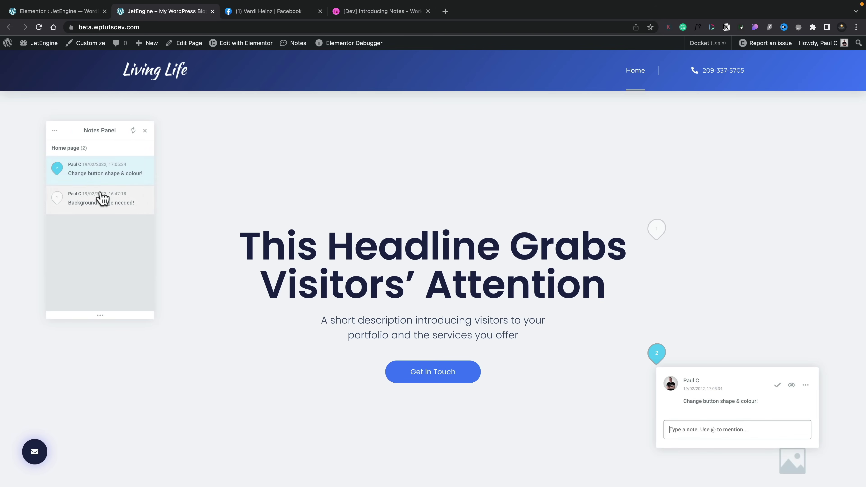
{"action": "left_click", "coordinate": [101, 197]}
{"action": "left_click", "coordinate": [102, 168]}
{"action": "left_click", "coordinate": [79, 202]}
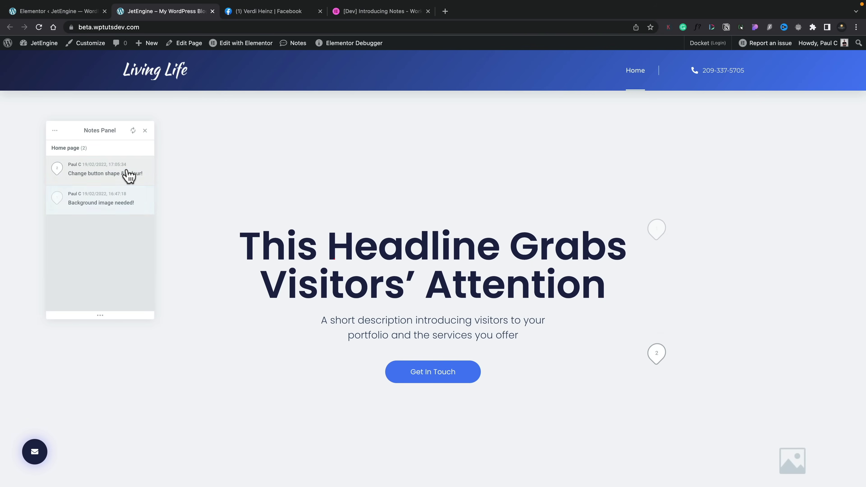
{"action": "left_click", "coordinate": [127, 171]}
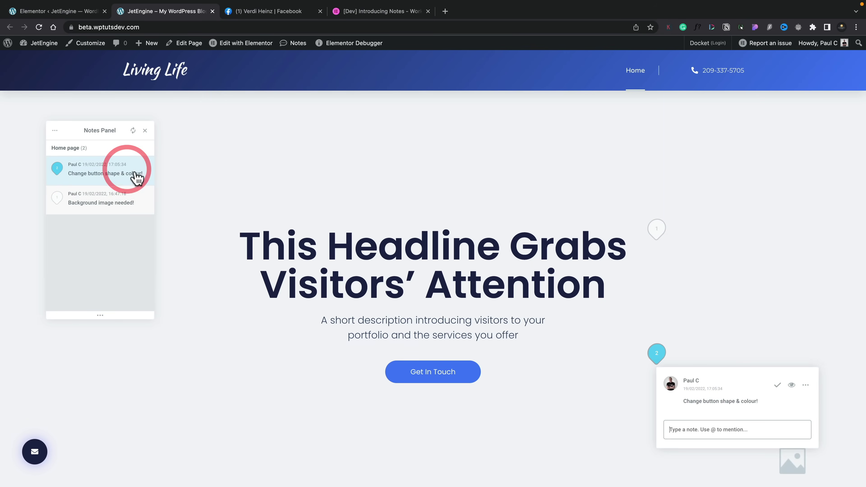
Step: Check who has seen the button note and show its actions menu
{"action": "left_click", "coordinate": [792, 387]}
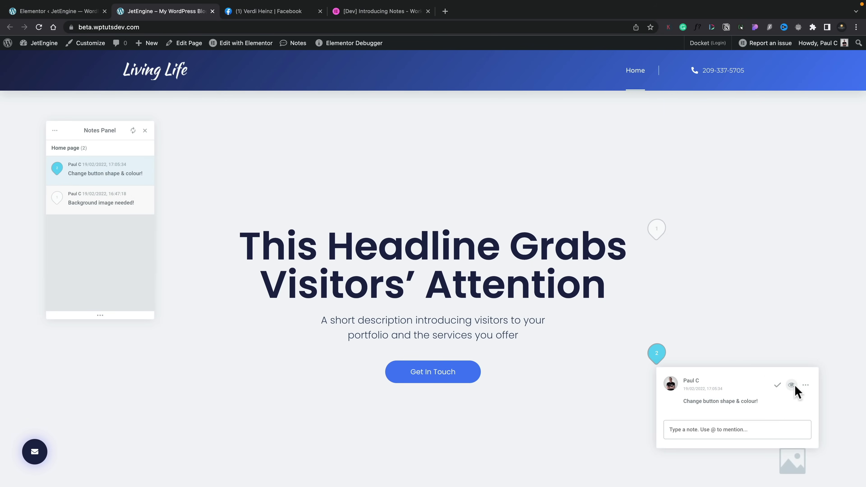
{"action": "mouse_move", "coordinate": [795, 387]}
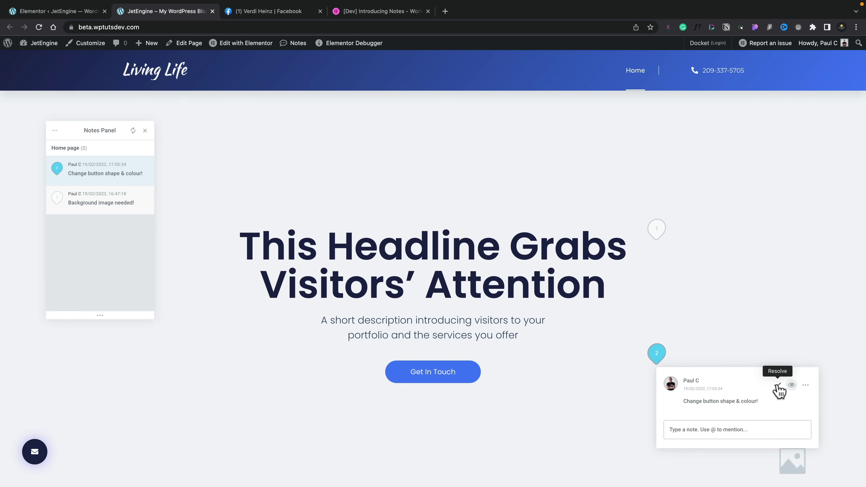
{"action": "left_click", "coordinate": [806, 386]}
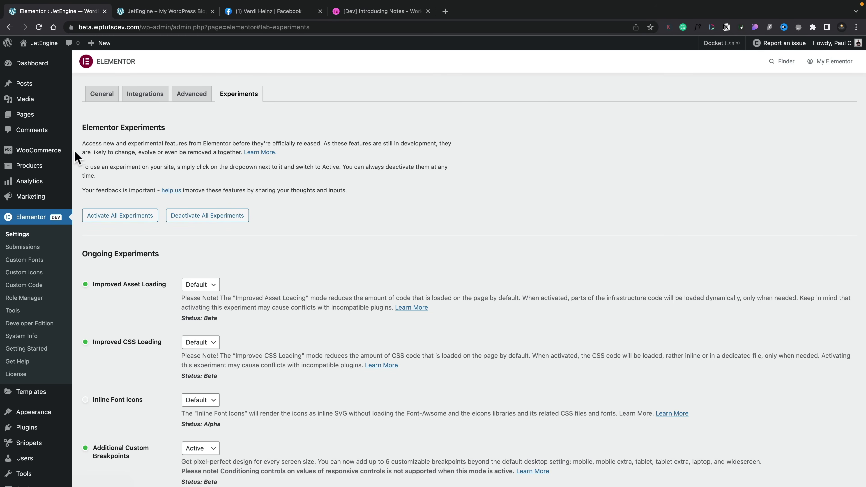
Step: From Pages > All Pages, edit the Home page with Elementor
{"action": "mouse_move", "coordinate": [27, 120]}
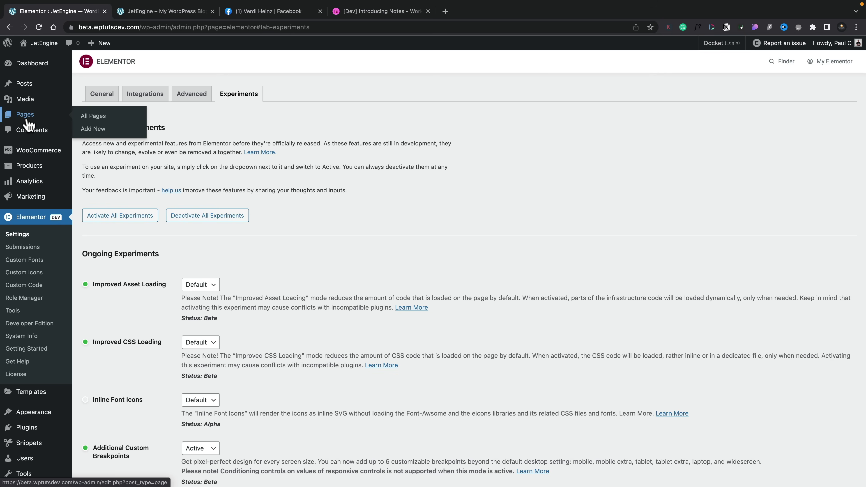
{"action": "left_click", "coordinate": [91, 117]}
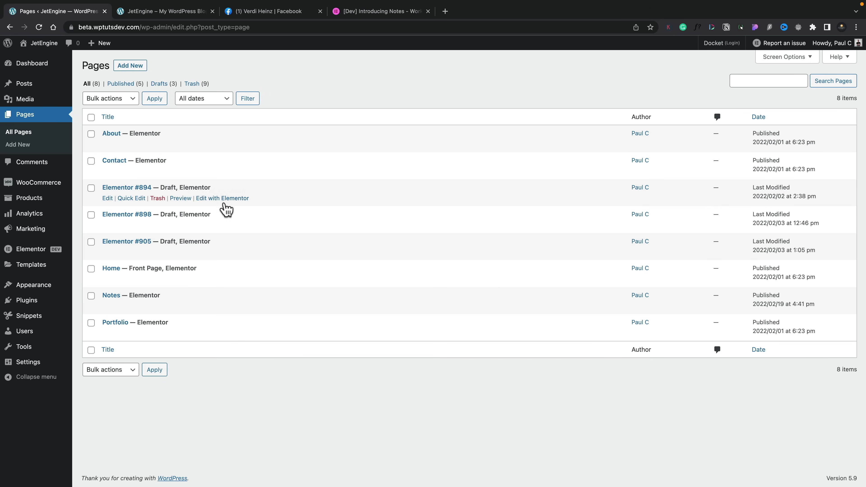
{"action": "left_click", "coordinate": [206, 279]}
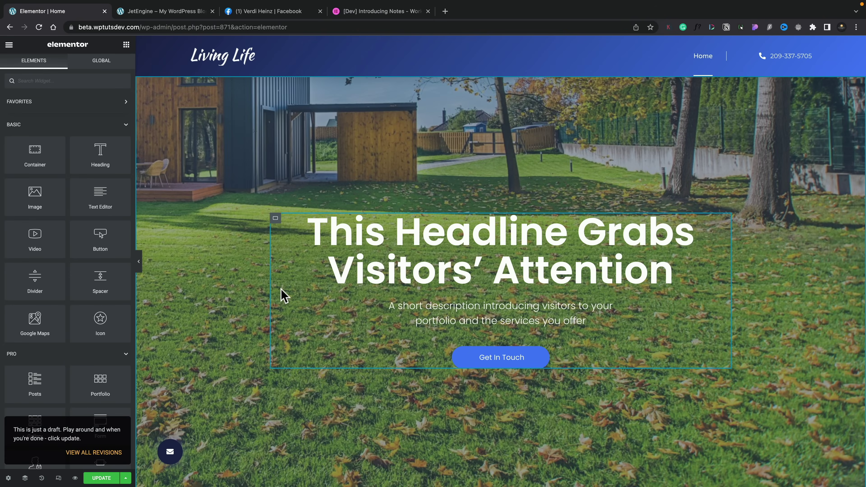
{"action": "left_click", "coordinate": [239, 285]}
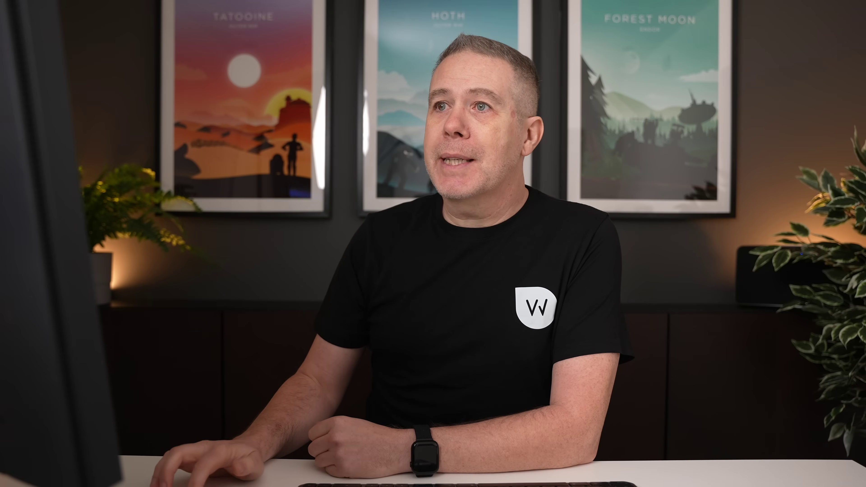
{"action": "left_click", "coordinate": [8, 44]}
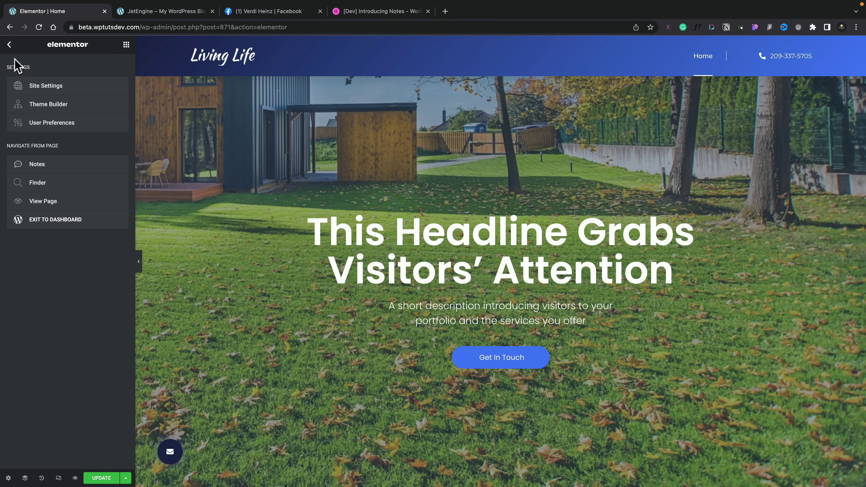
Step: Show the Home page notes in the editor, view both, and start a note at the hero's top right
{"action": "left_click", "coordinate": [31, 167]}
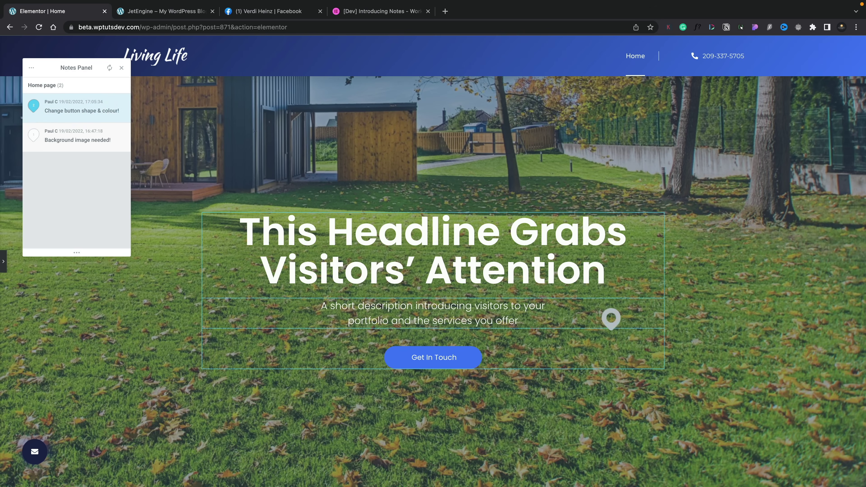
{"action": "left_click", "coordinate": [67, 142]}
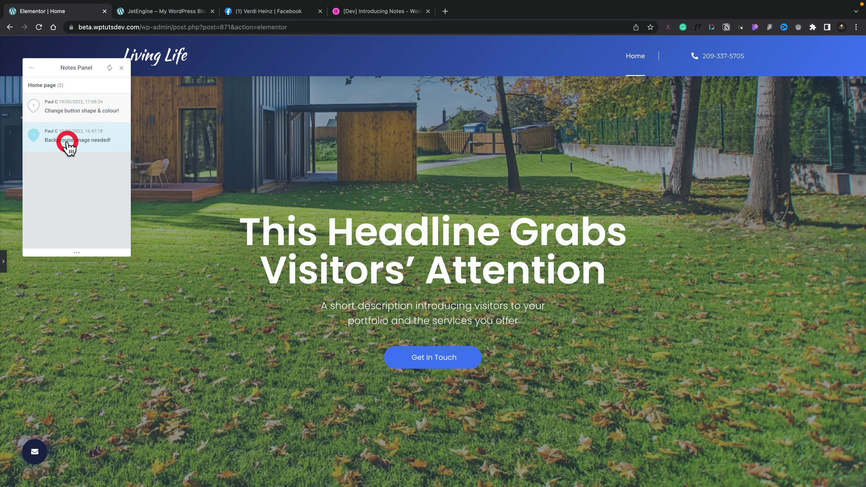
{"action": "left_click", "coordinate": [72, 113]}
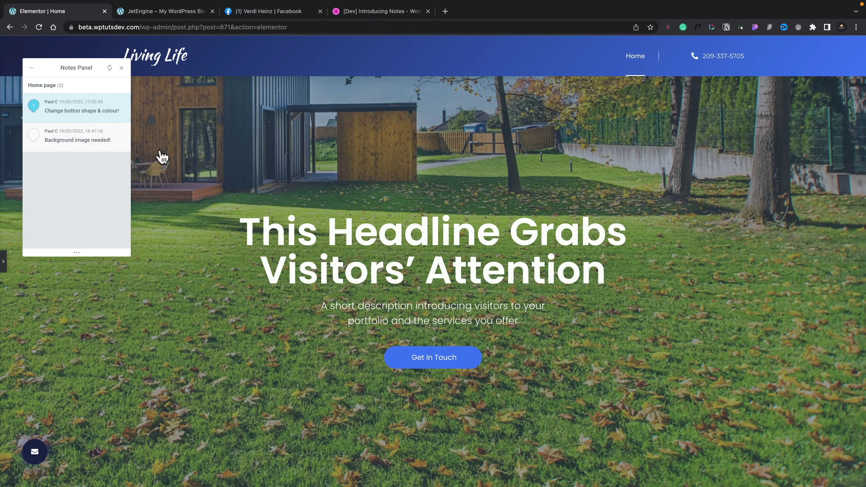
{"action": "left_click", "coordinate": [317, 179]}
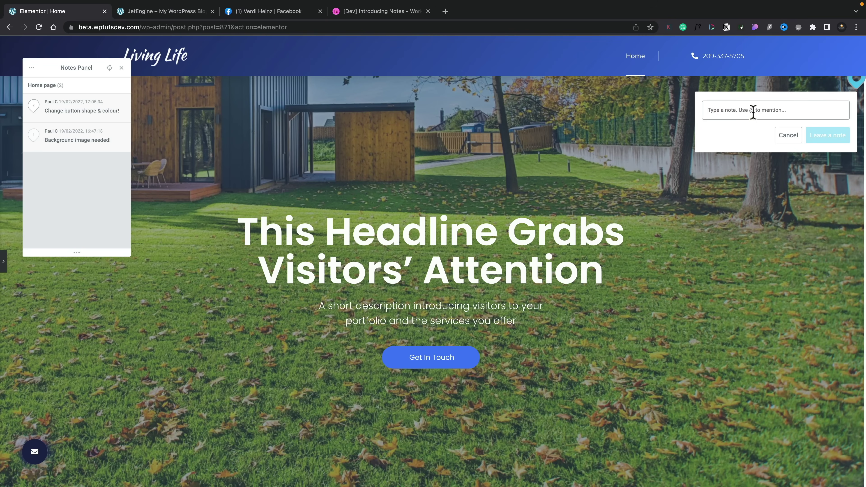
Step: Post 'Change background image please.' on the hero, then review all three notes
{"action": "type", "text": "Change background image please."}
{"action": "left_click", "coordinate": [827, 136]}
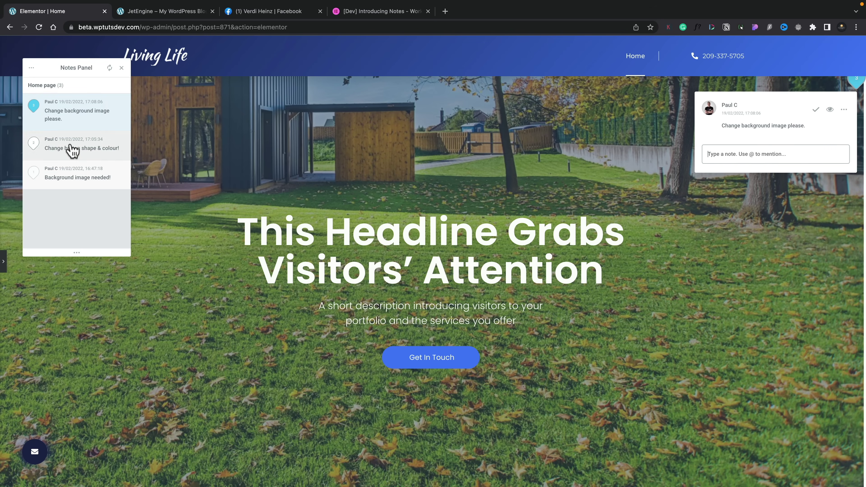
{"action": "left_click", "coordinate": [71, 145]}
{"action": "left_click", "coordinate": [69, 177]}
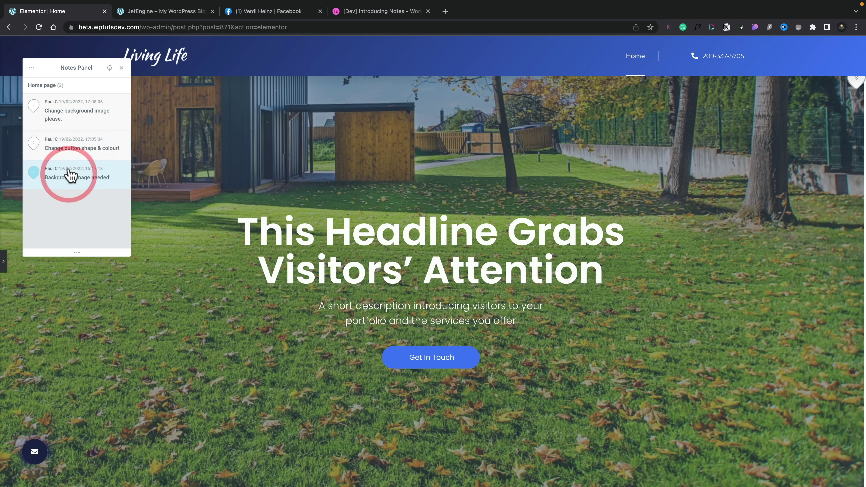
{"action": "left_click", "coordinate": [68, 151]}
{"action": "left_click", "coordinate": [70, 118]}
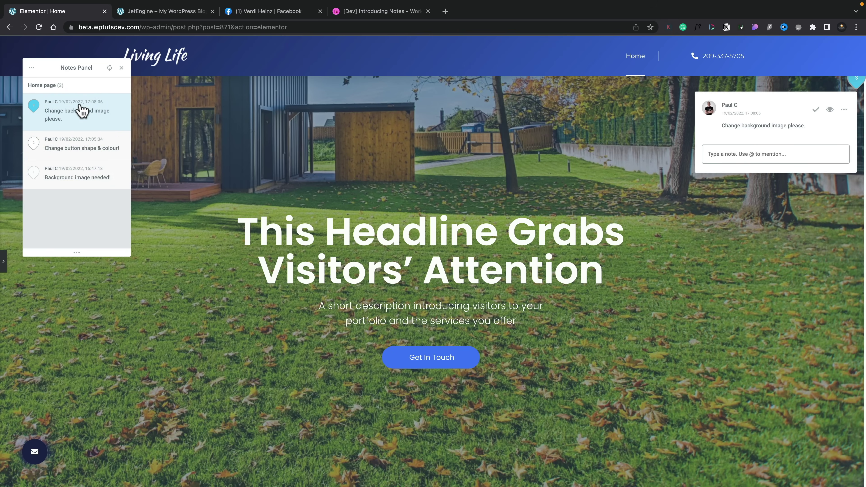
{"action": "left_click", "coordinate": [31, 69]}
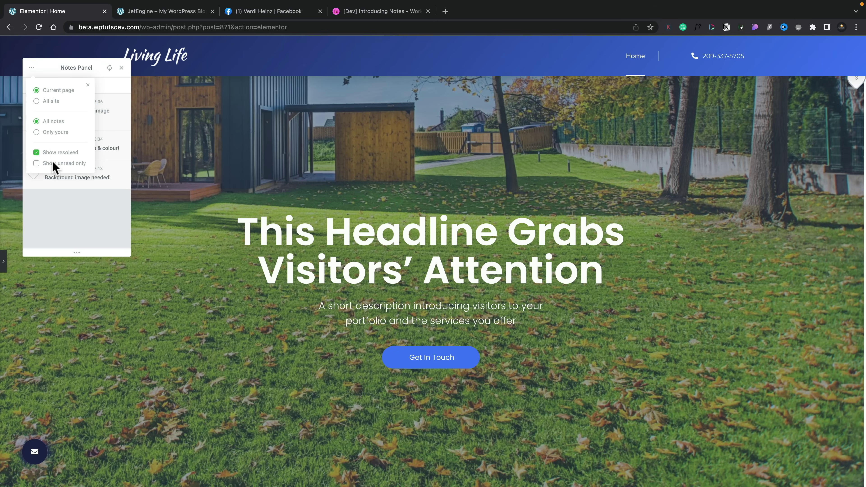
Step: Filter notes by All site, then return to Current page with All notes
{"action": "left_click", "coordinate": [52, 101]}
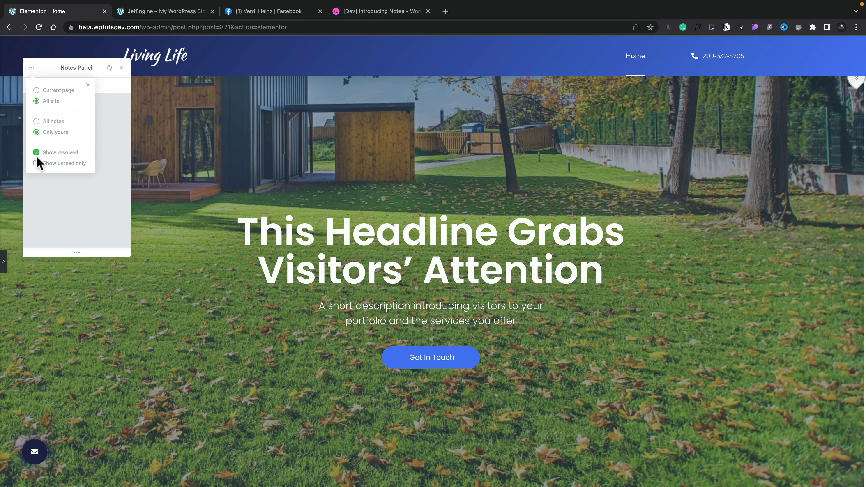
{"action": "left_click", "coordinate": [36, 90]}
{"action": "left_click", "coordinate": [36, 121]}
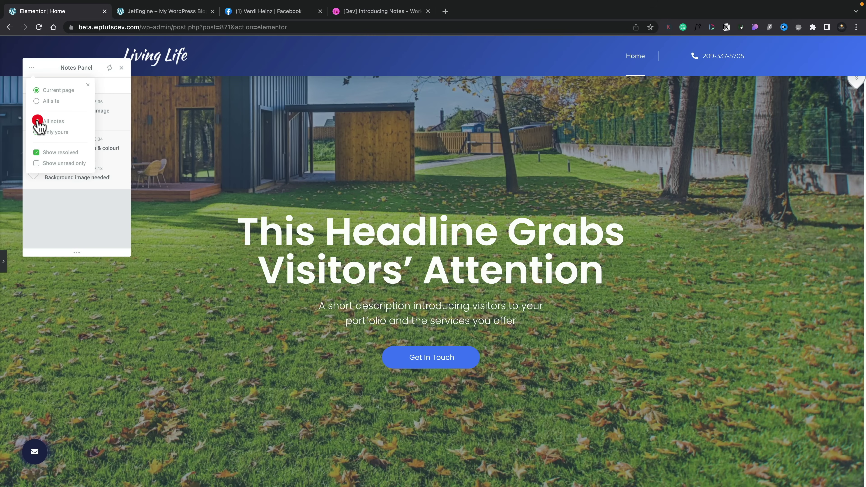
{"action": "left_click", "coordinate": [61, 232]}
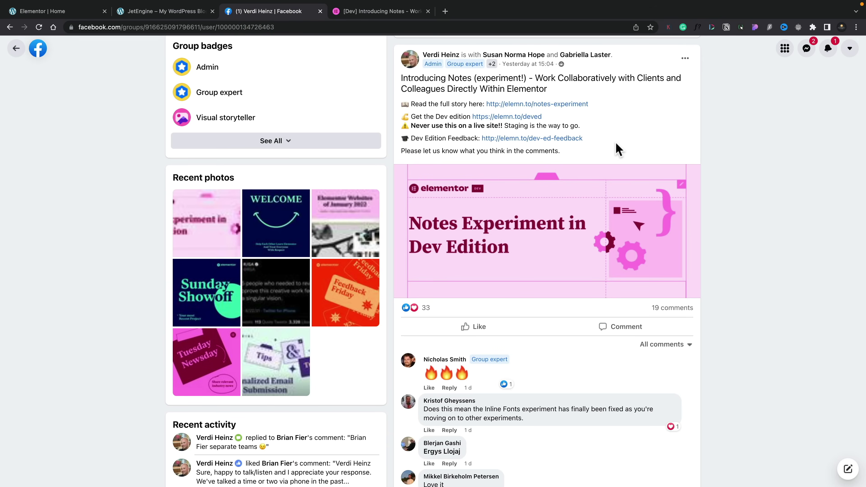
{"action": "scroll", "coordinate": [713, 297], "scroll_direction": "down", "scroll_amount": 7}
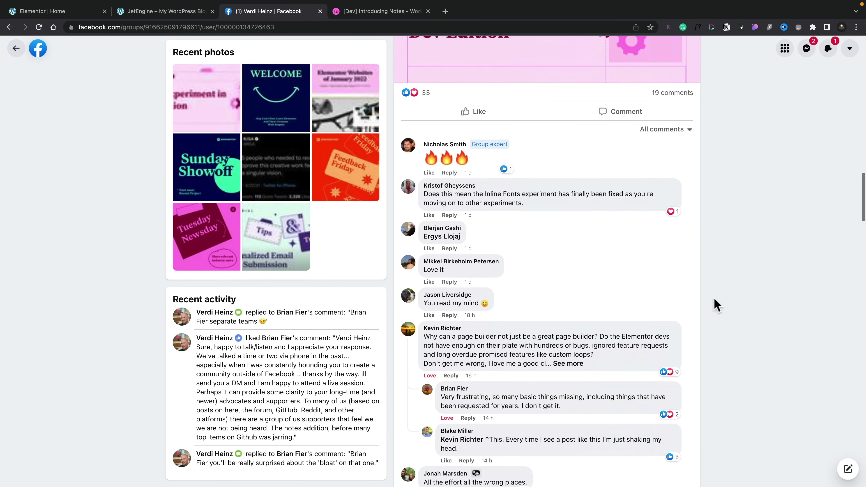
{"action": "scroll", "coordinate": [713, 297], "scroll_direction": "down", "scroll_amount": 5}
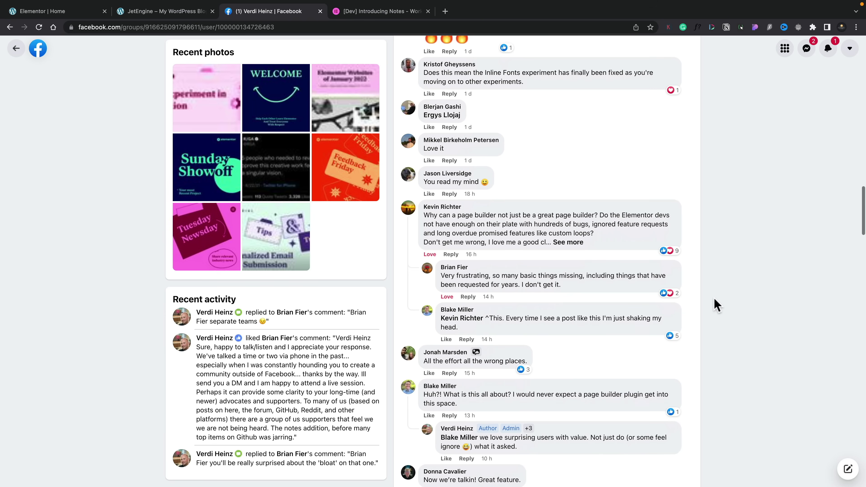
{"action": "scroll", "coordinate": [714, 296], "scroll_direction": "down", "scroll_amount": 3}
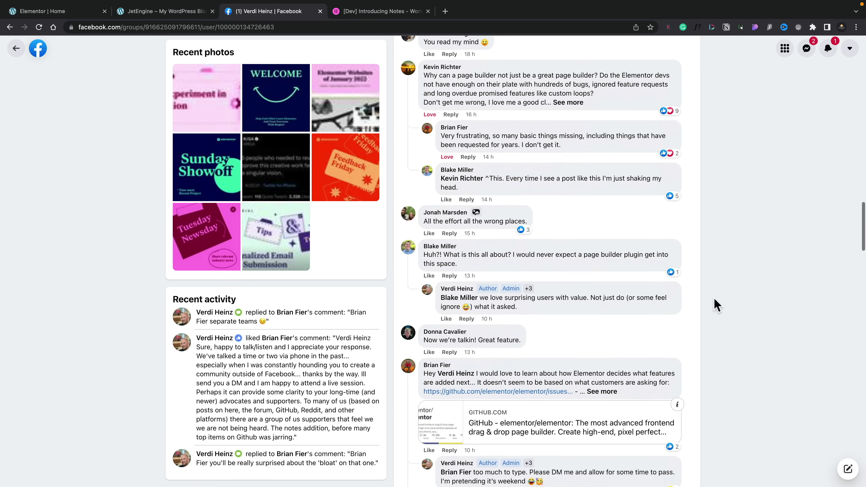
{"action": "scroll", "coordinate": [714, 297], "scroll_direction": "up", "scroll_amount": 4}
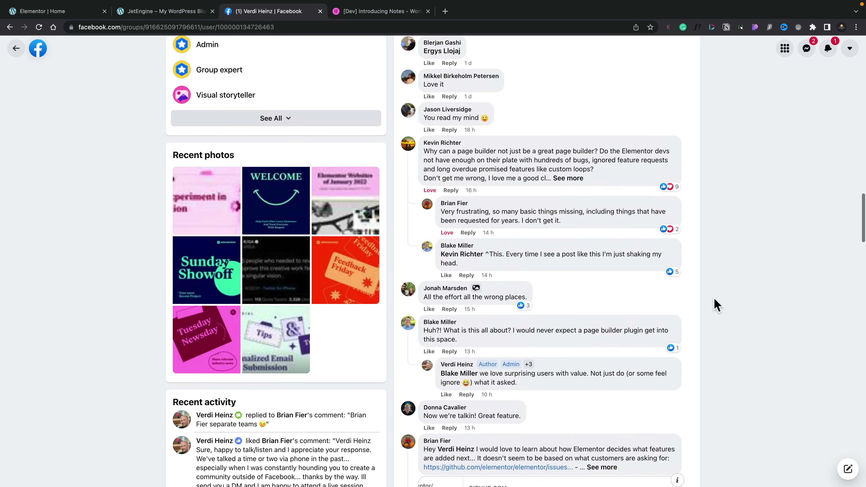
{"action": "scroll", "coordinate": [713, 297], "scroll_direction": "up", "scroll_amount": 4}
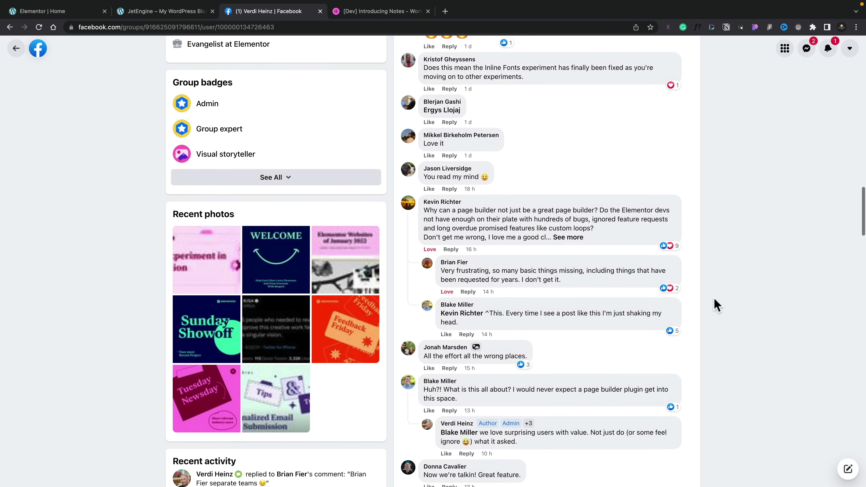